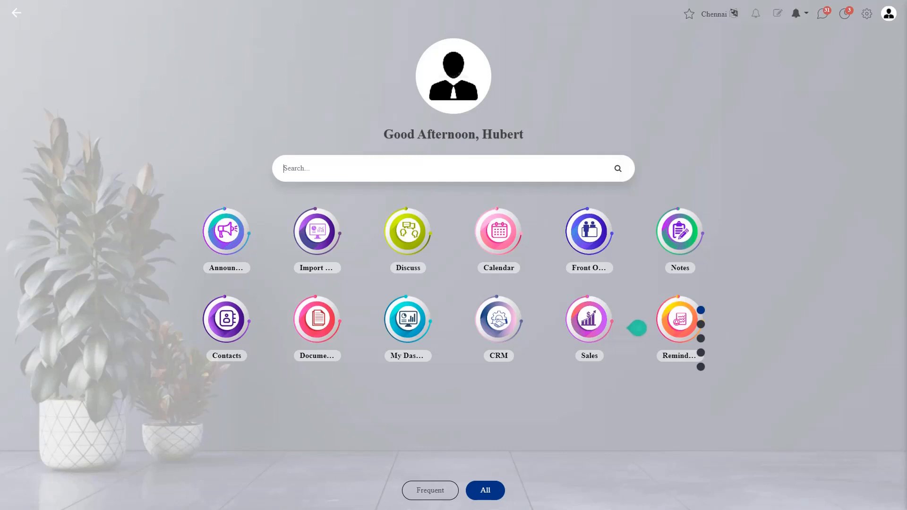
Search the BookSeedor home screen for 'cont' to find the Contacts app.
text(co)
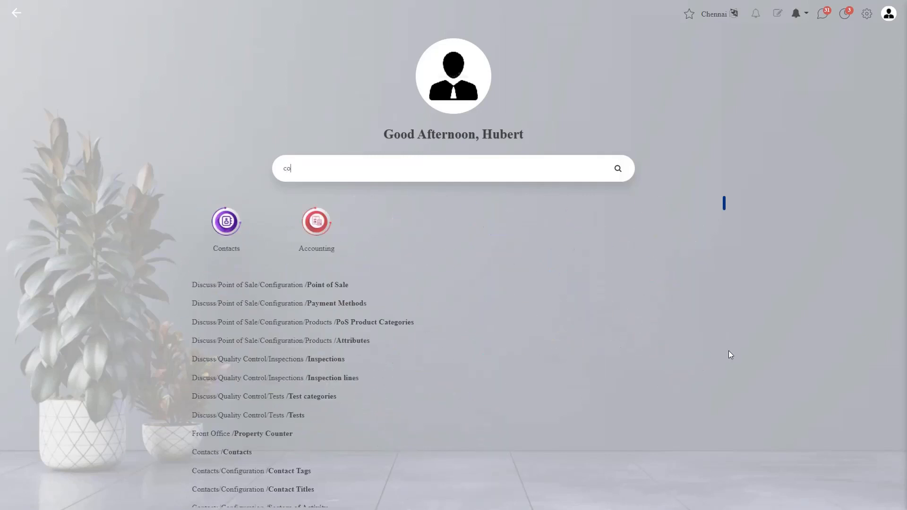
text(nt)
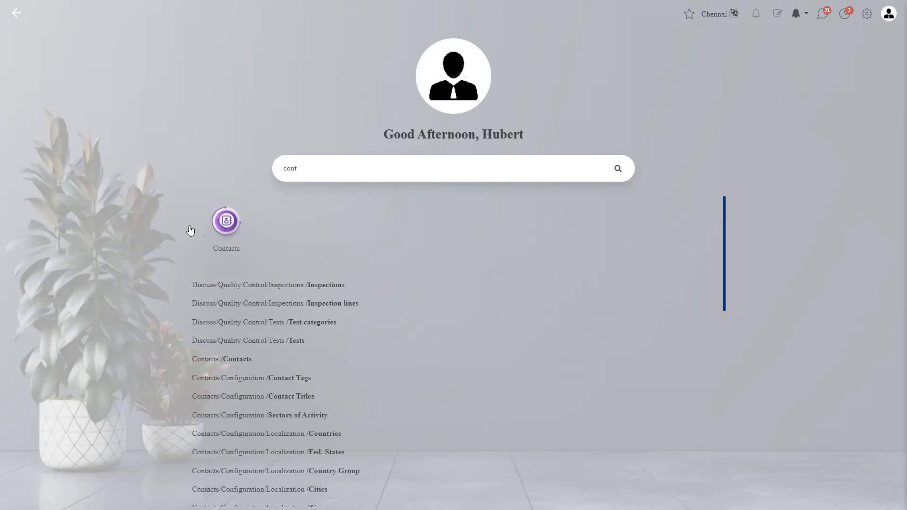
Open the Countries list under Contacts Configuration > Localization.
click(235, 230)
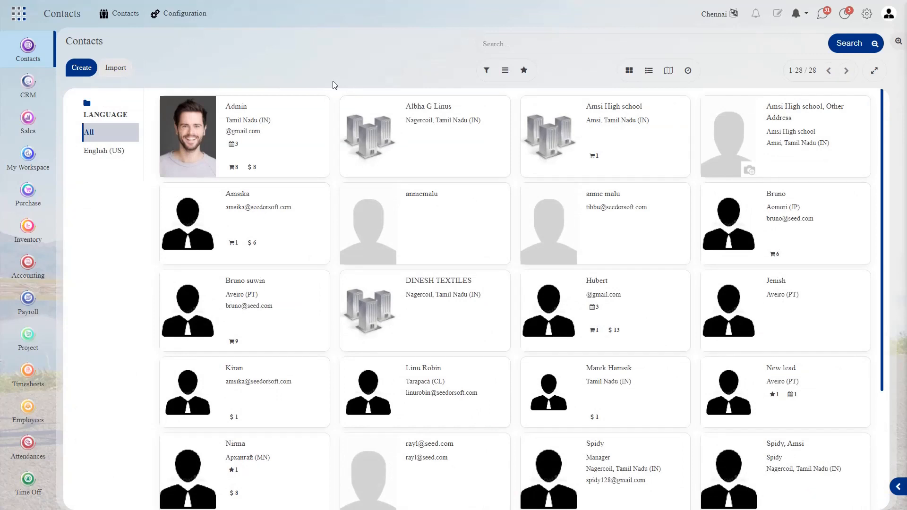
click(203, 14)
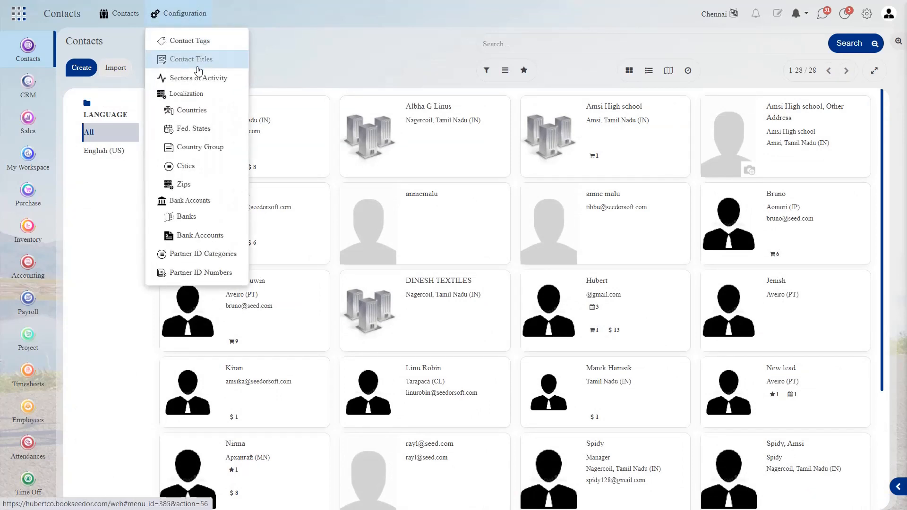
click(194, 107)
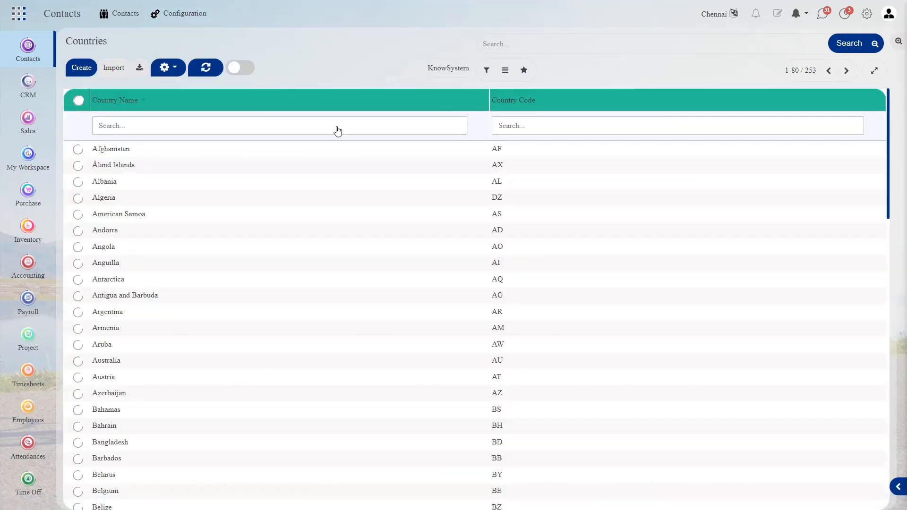
Filter countries by the name 'in' and open India's country record.
scroll(319, 385, down, 8)
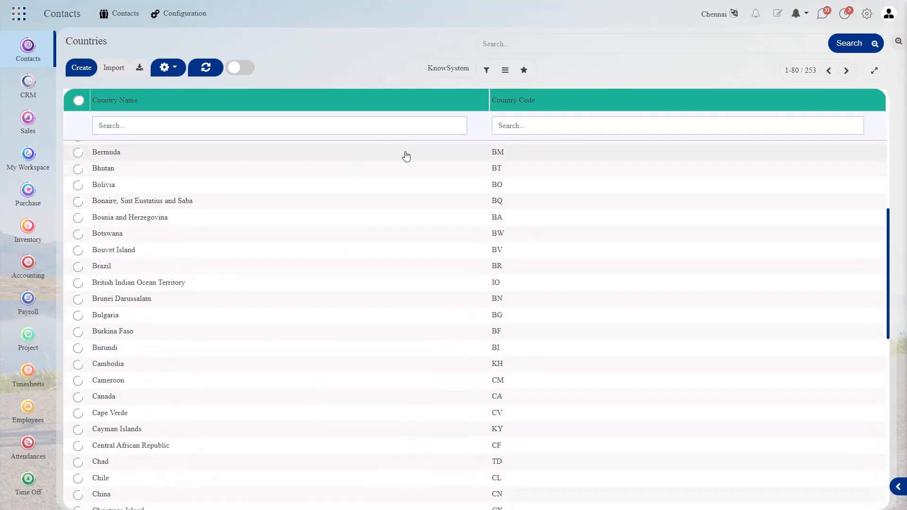
scroll(239, 203, down, 5)
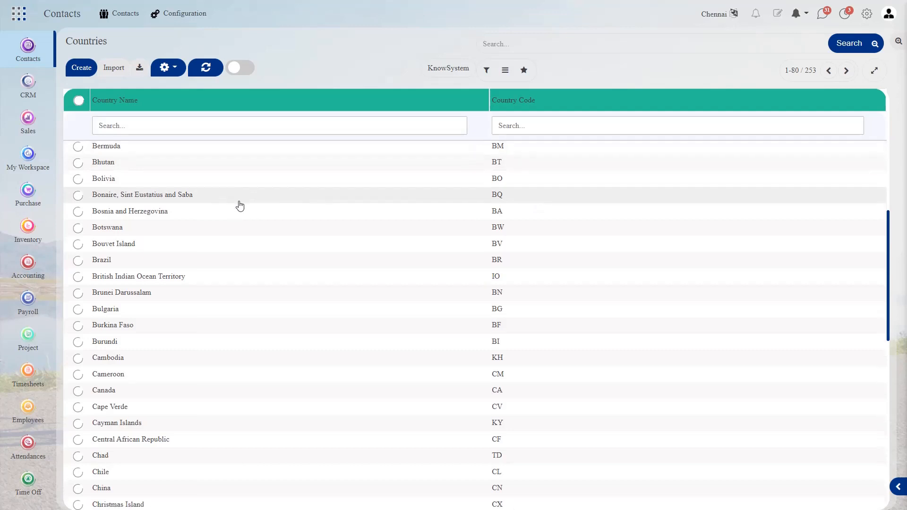
scroll(239, 205, down, 6)
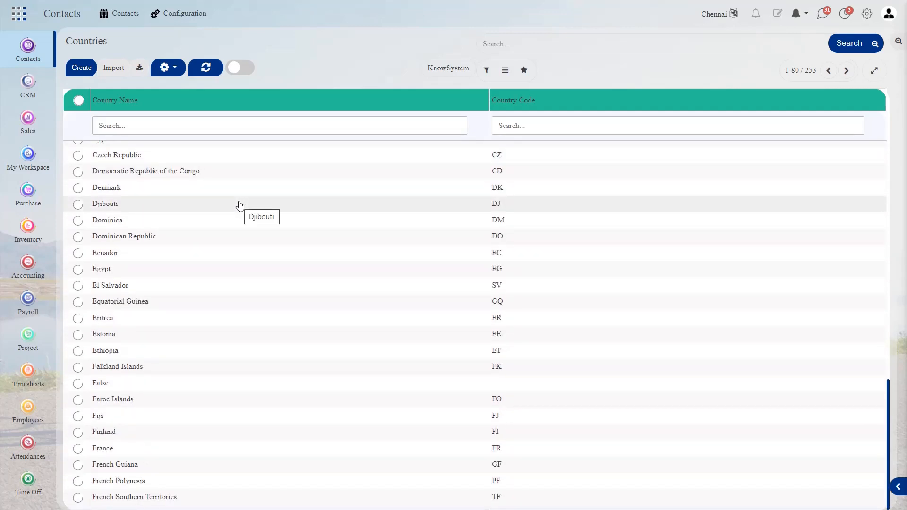
scroll(239, 205, up, 15)
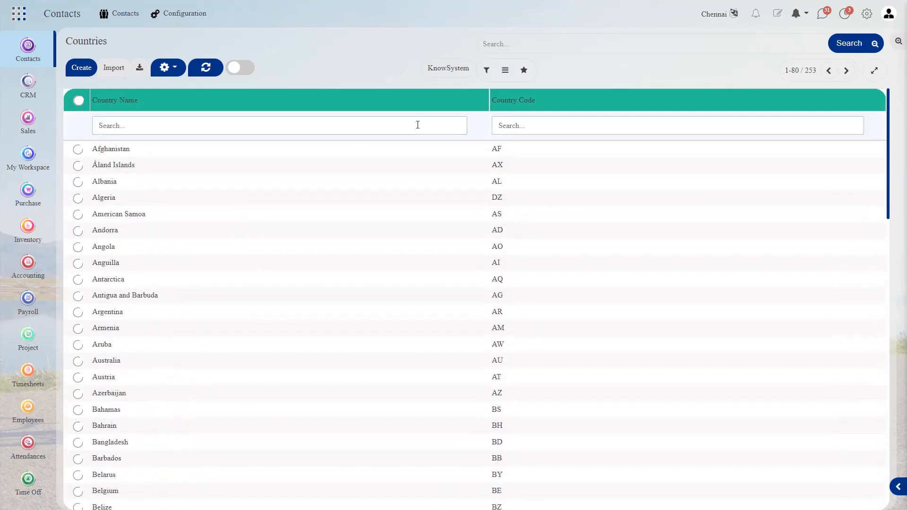
click(320, 124)
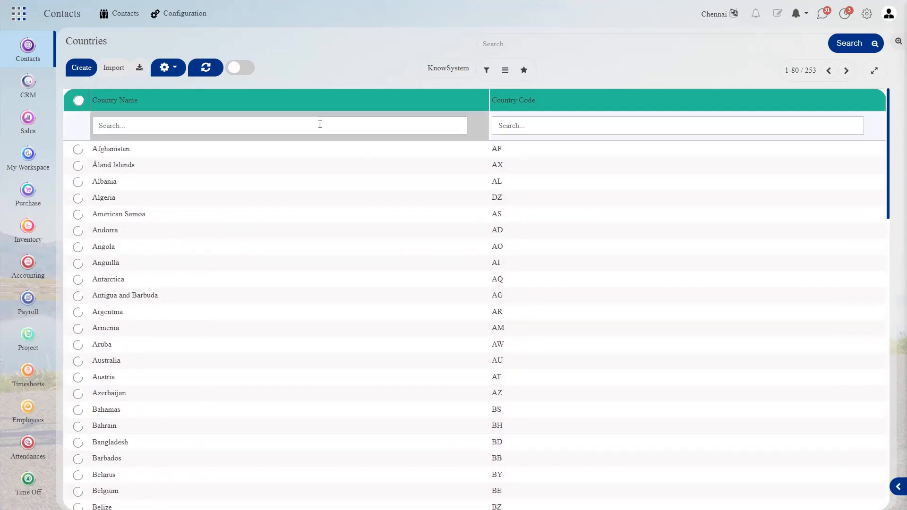
text(in)
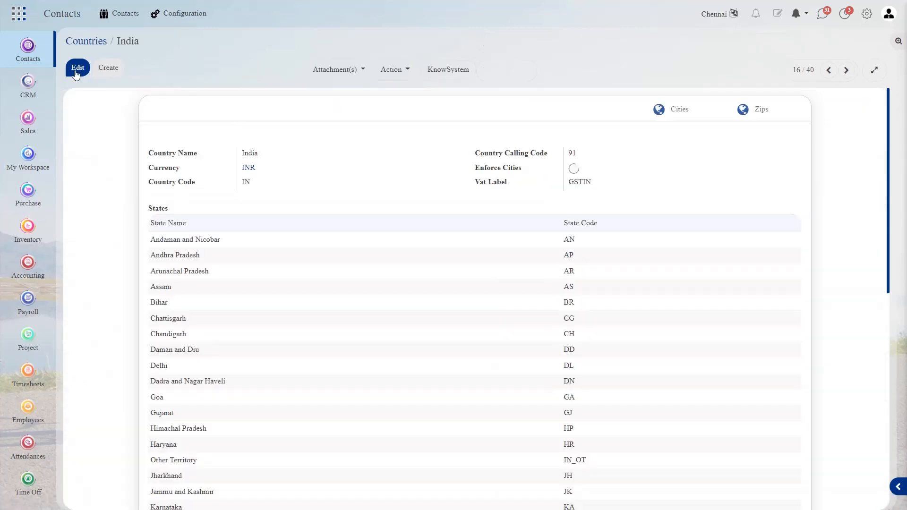
click(76, 72)
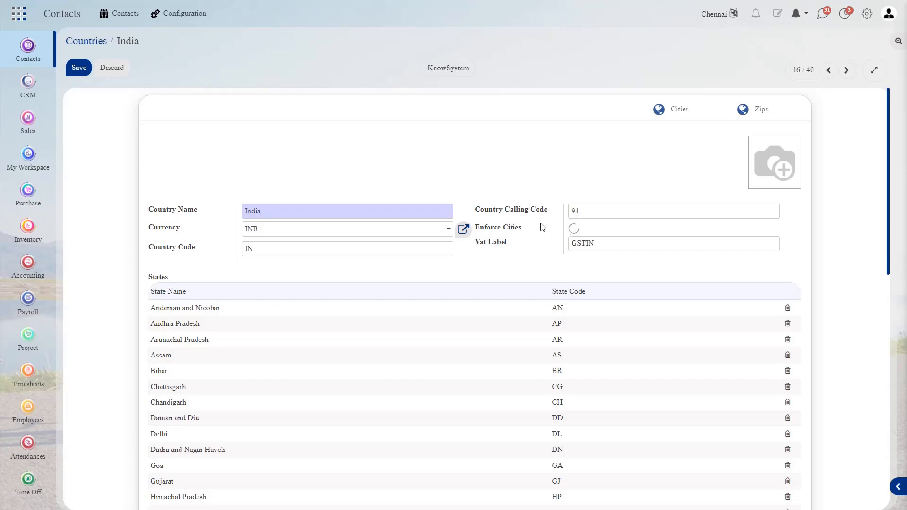
Review India's states in edit mode, adding a line and then discarding it.
mouse_move(763, 166)
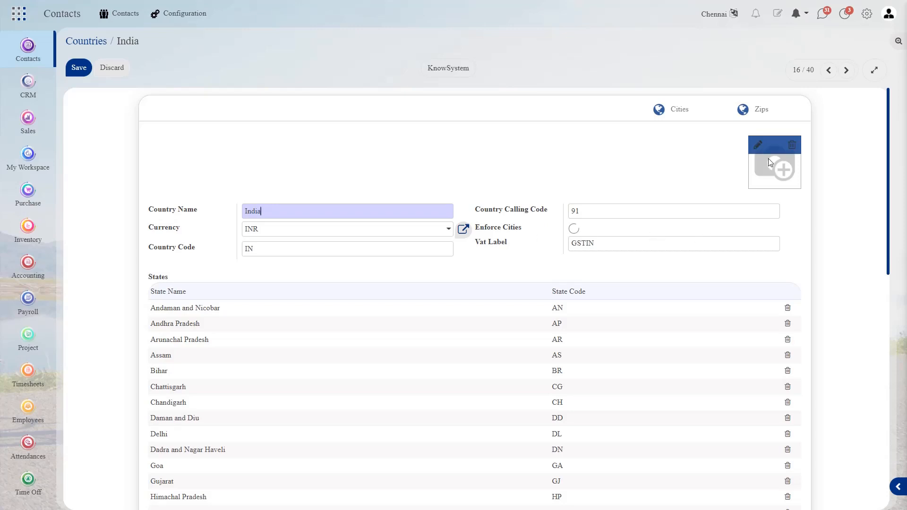
scroll(581, 148, down, 3)
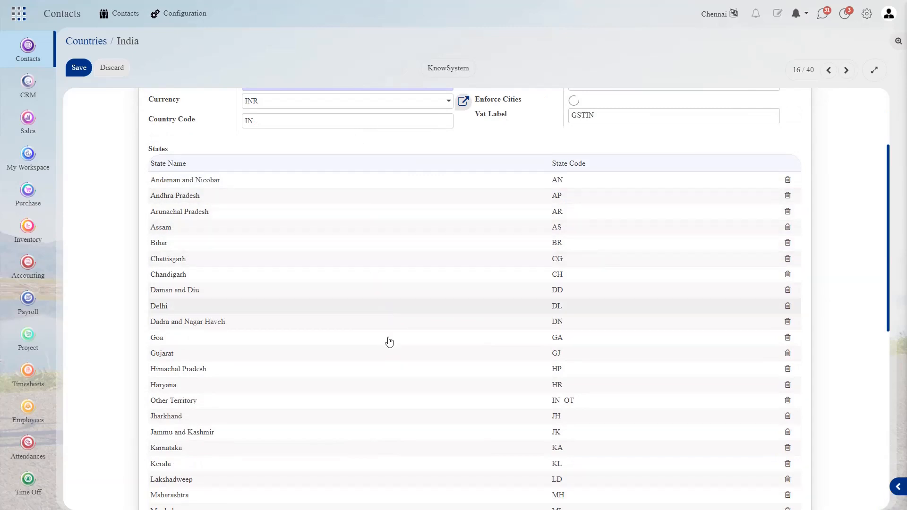
scroll(390, 341, up, 2)
scroll(390, 345, down, 3)
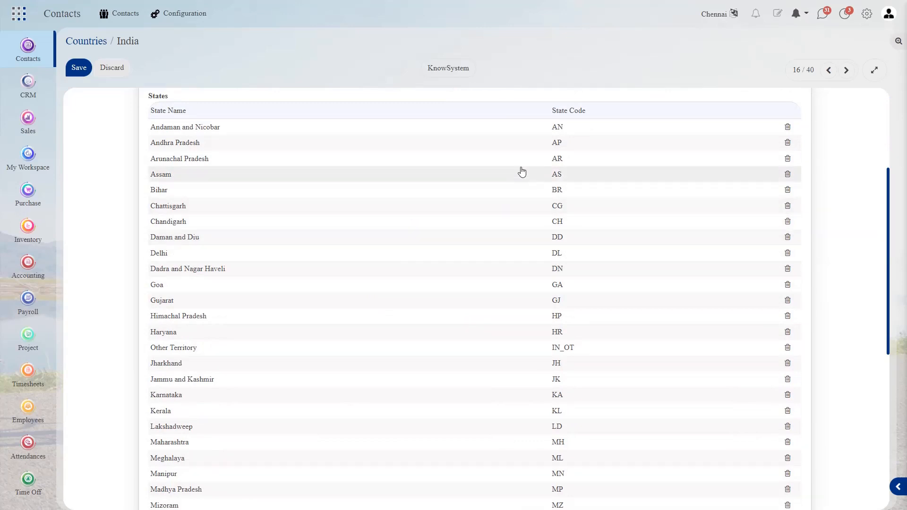
scroll(540, 223, down, 6)
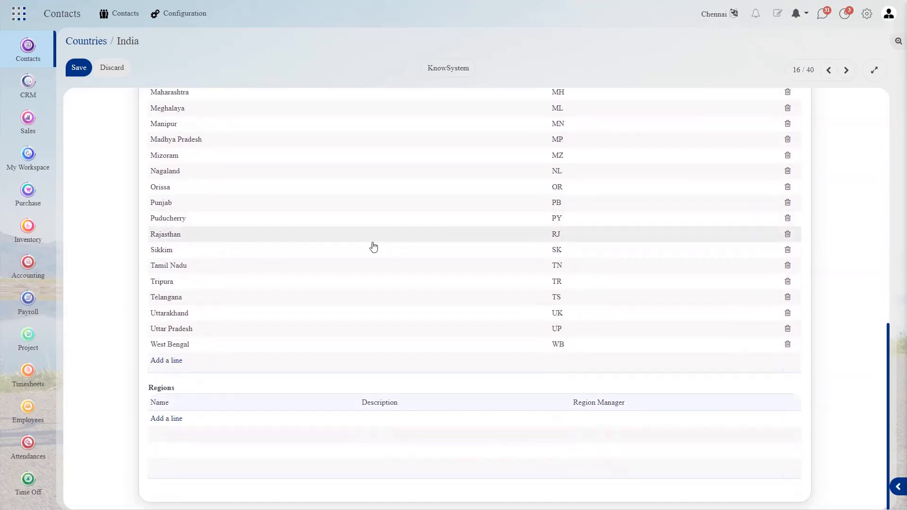
click(168, 364)
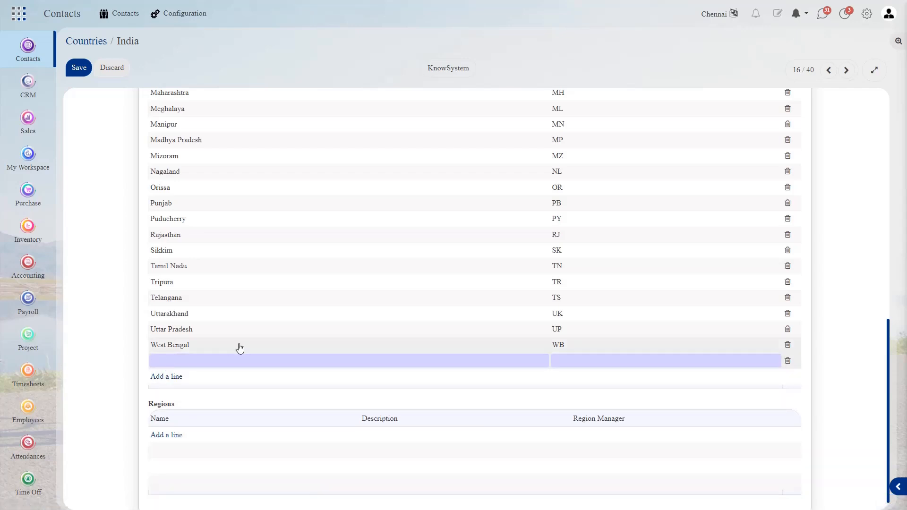
click(110, 337)
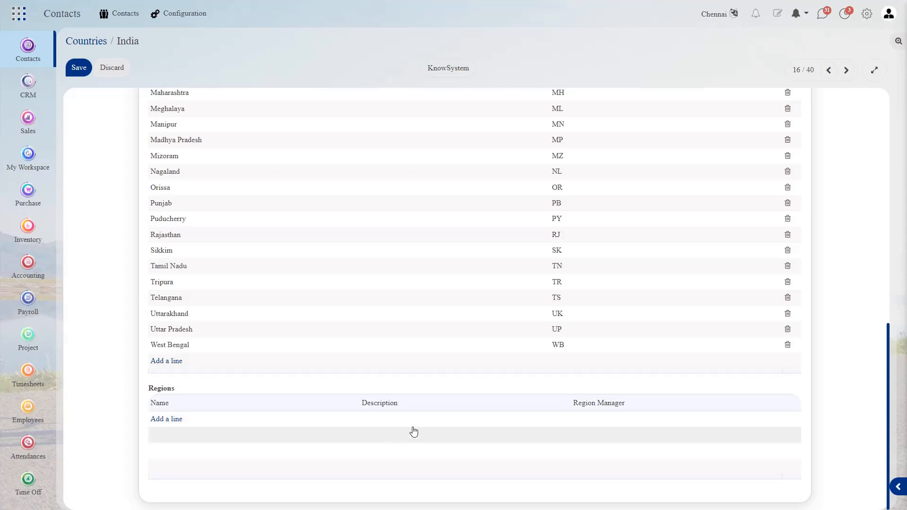
scroll(472, 415, up, 10)
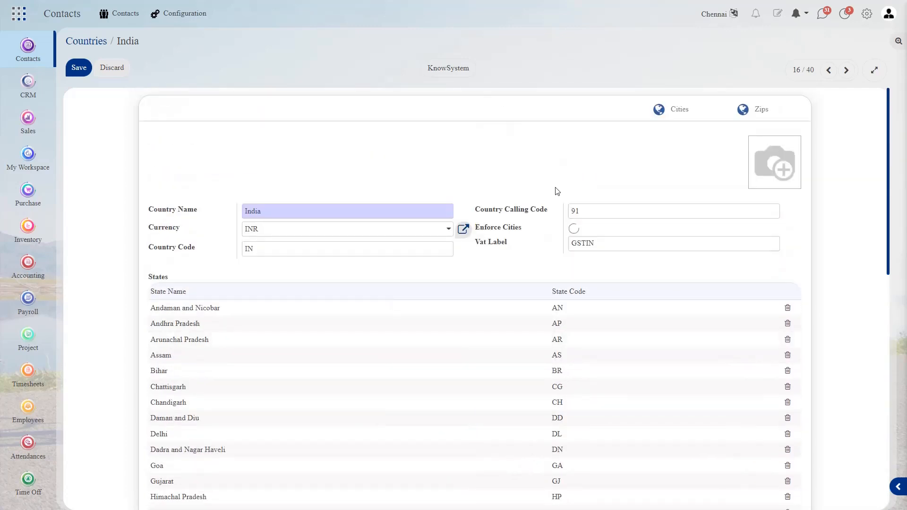
Check India's cities Chennai, Nagercoil and Tirunelveli, then return to India's record.
click(664, 119)
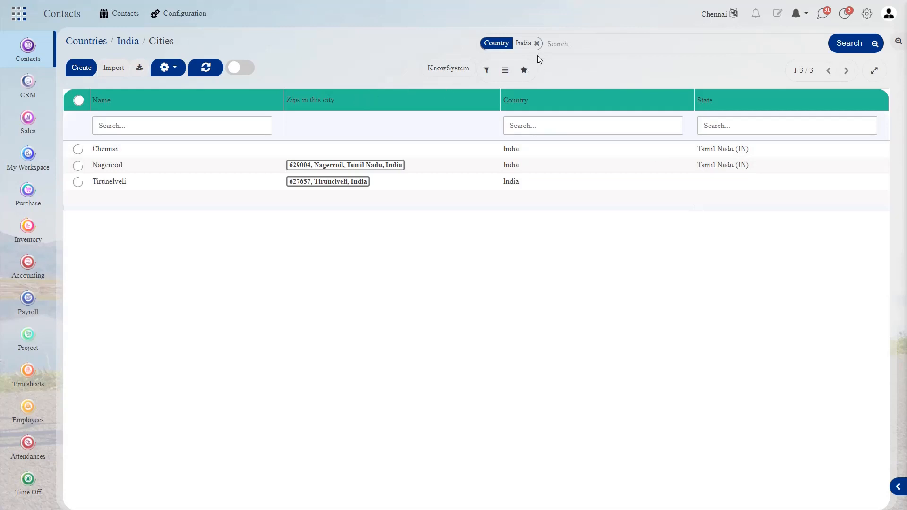
click(136, 47)
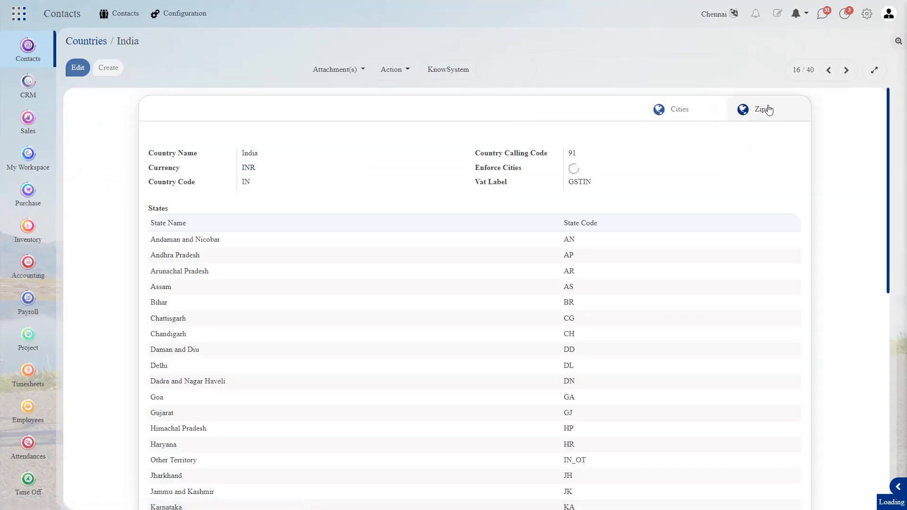
Add a new India ZIP entry 641001 and enter the city Coimbatore.
click(769, 110)
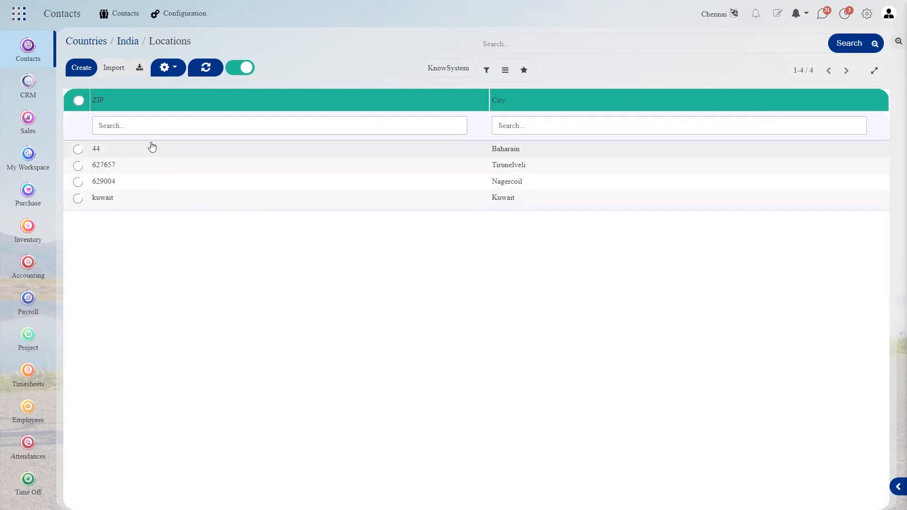
click(82, 69)
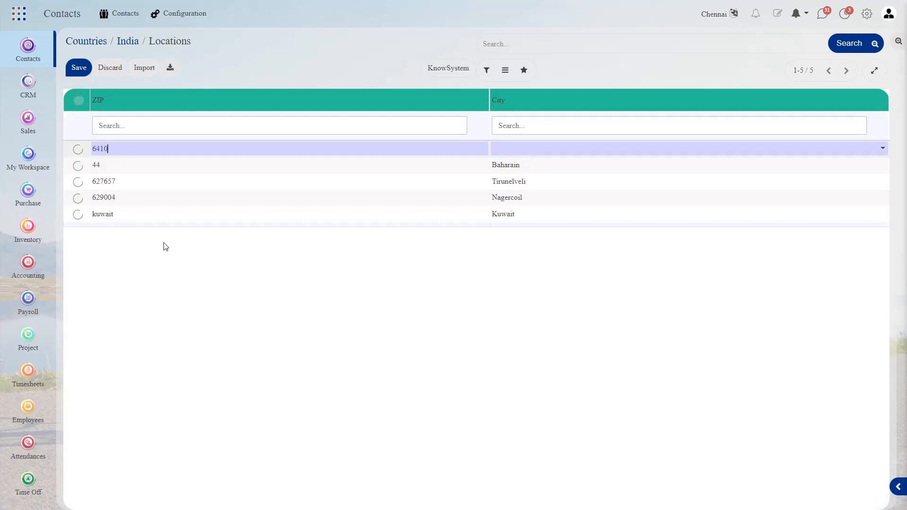
click(522, 150)
text(C)
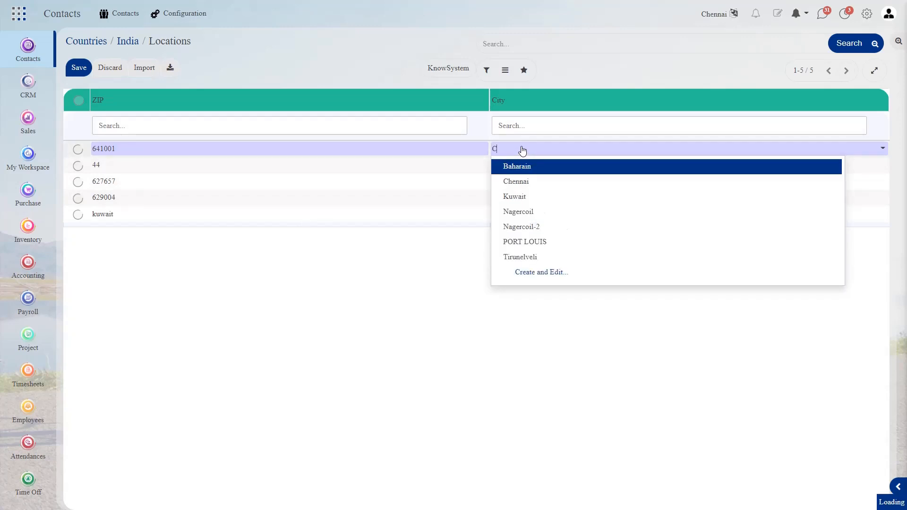
text(oimba)
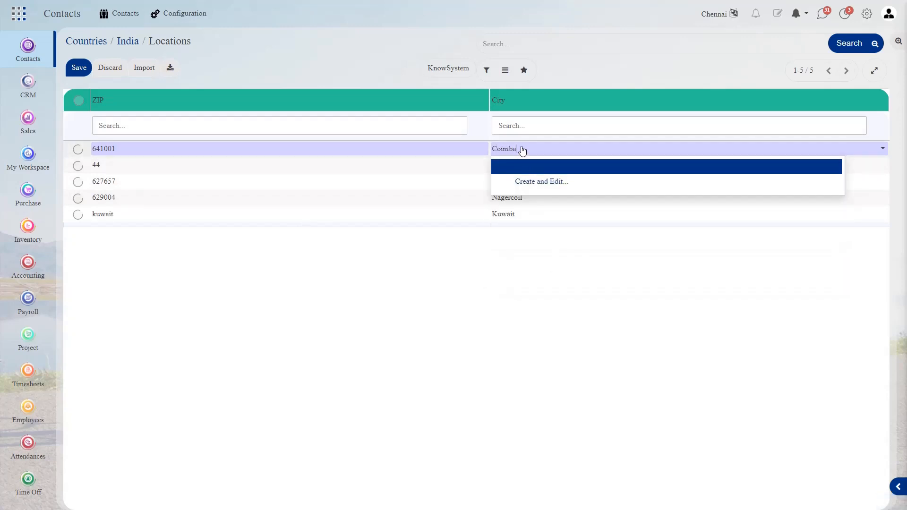
text(tore)
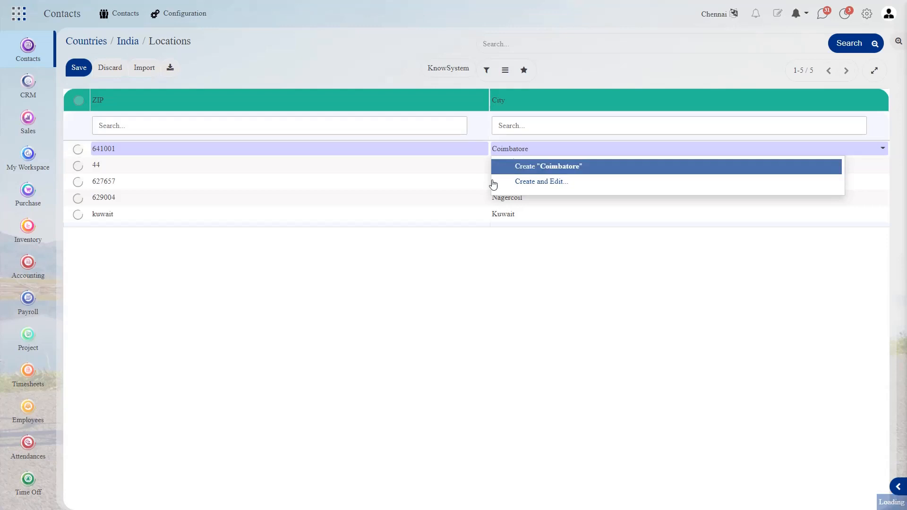
Create city Coimbatore with country India and state Tamil Nadu (IN), and save it.
click(521, 167)
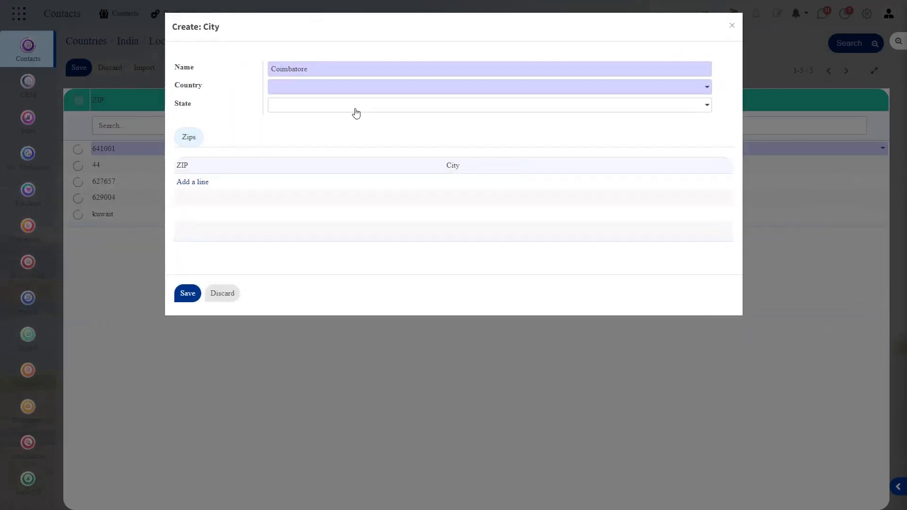
click(347, 92)
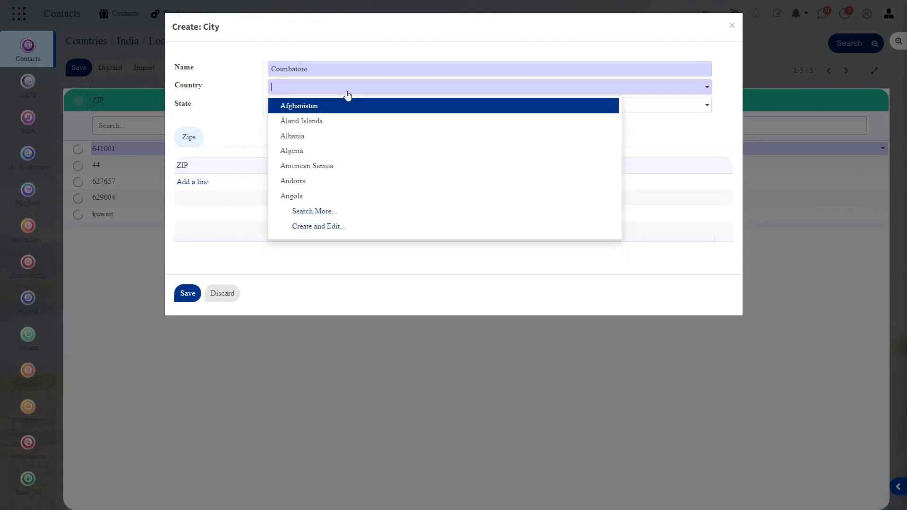
text(Ind)
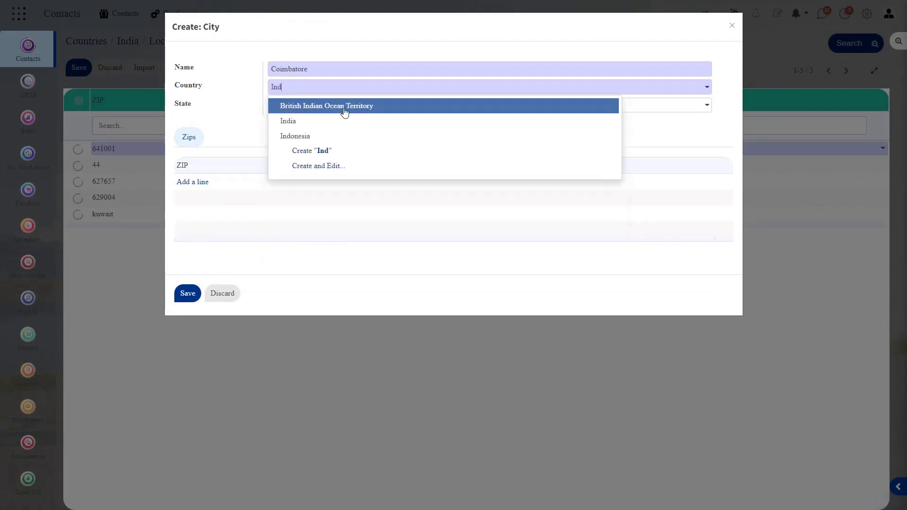
click(337, 120)
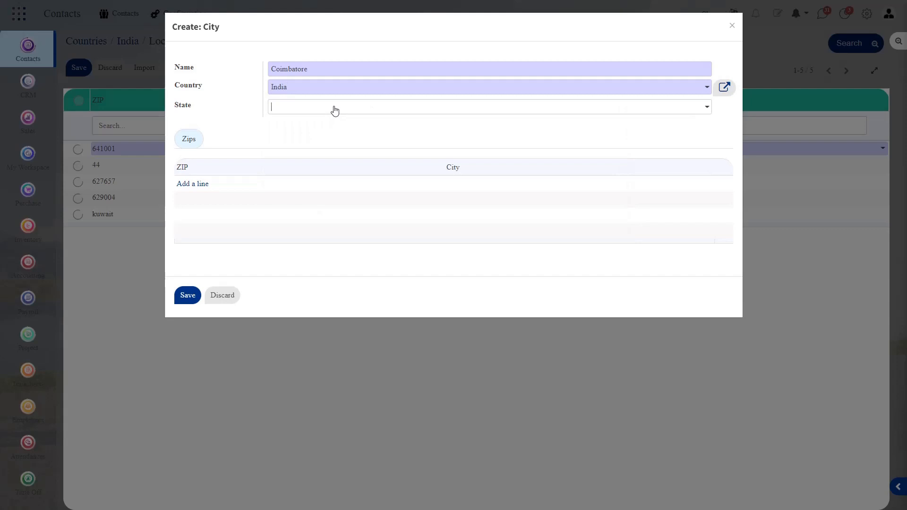
text(Tn)
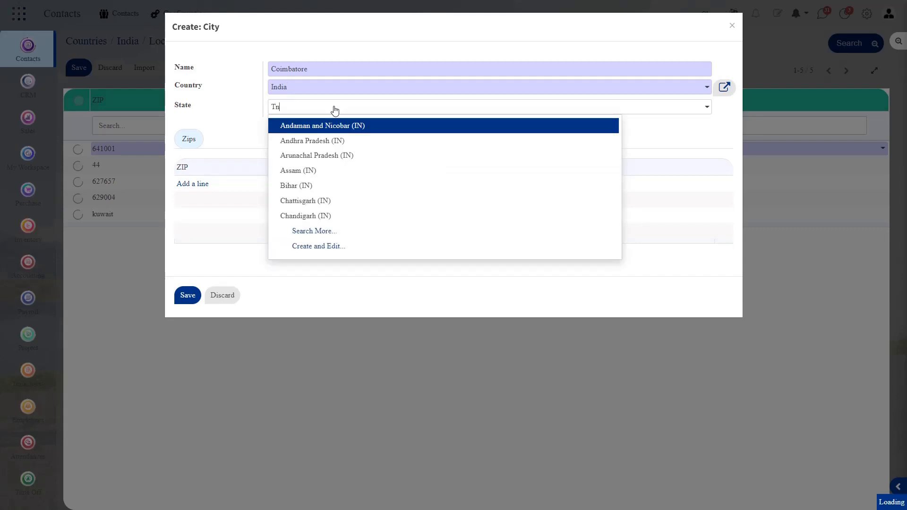
click(318, 127)
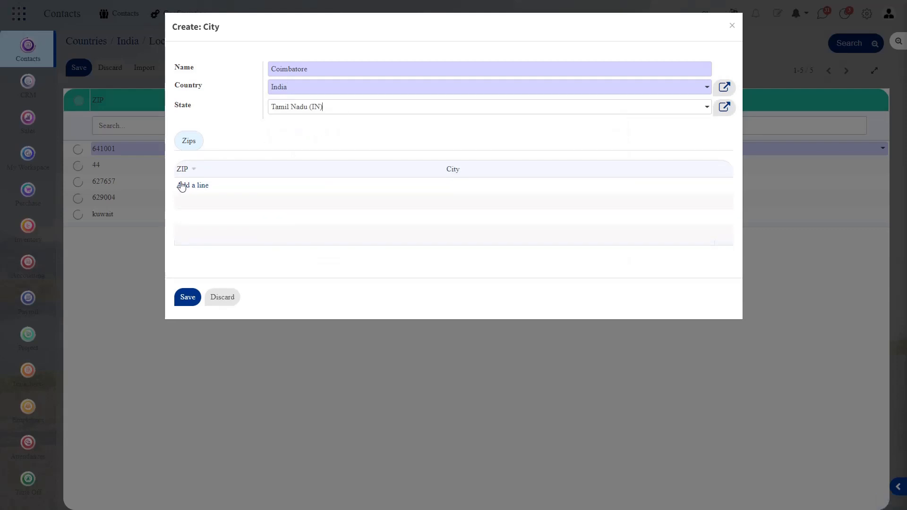
click(188, 297)
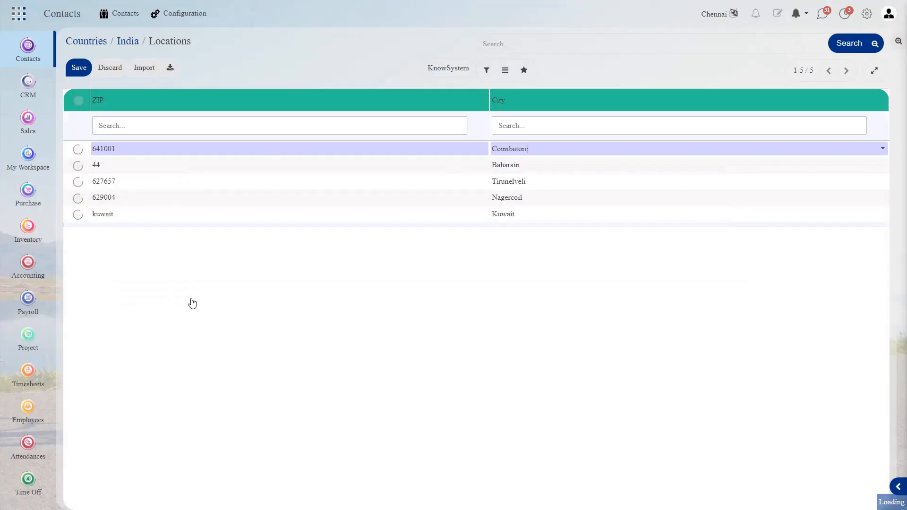
Save the ZIP 641001–Coimbatore entry, clear the Countries filter and open Fed. States.
click(87, 67)
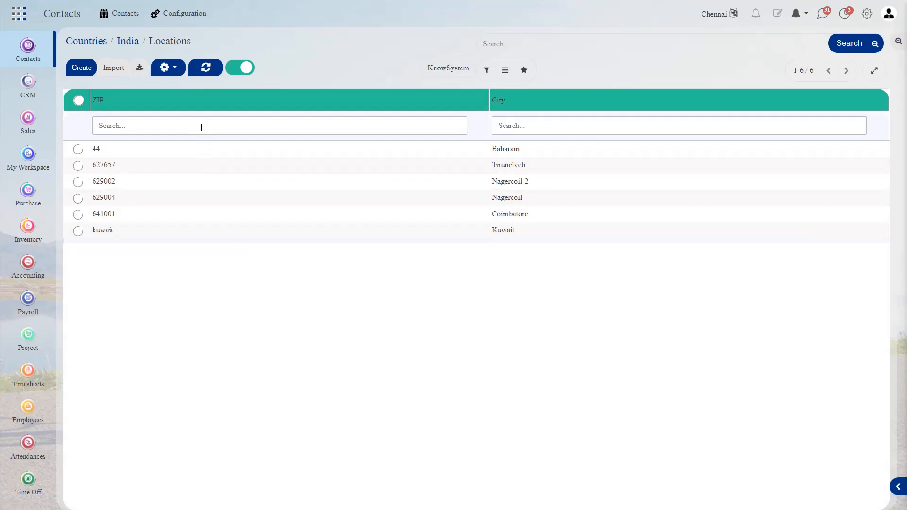
click(94, 47)
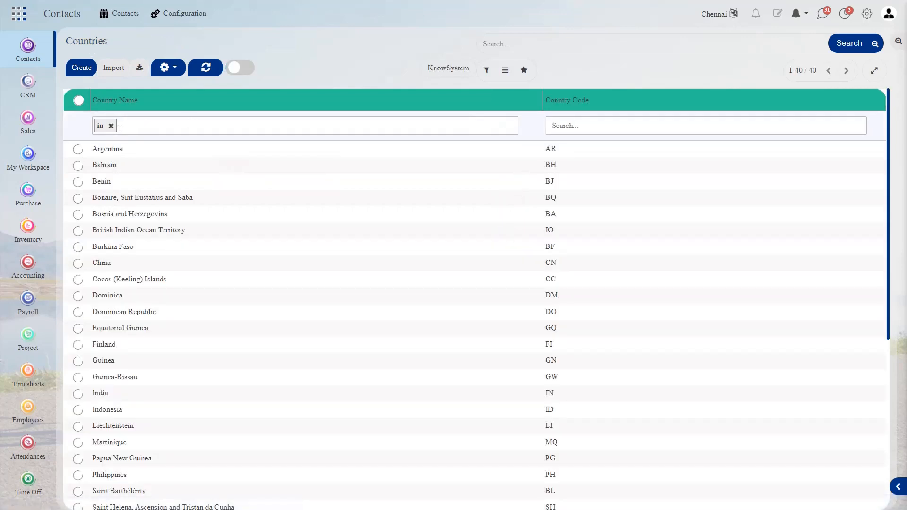
click(111, 126)
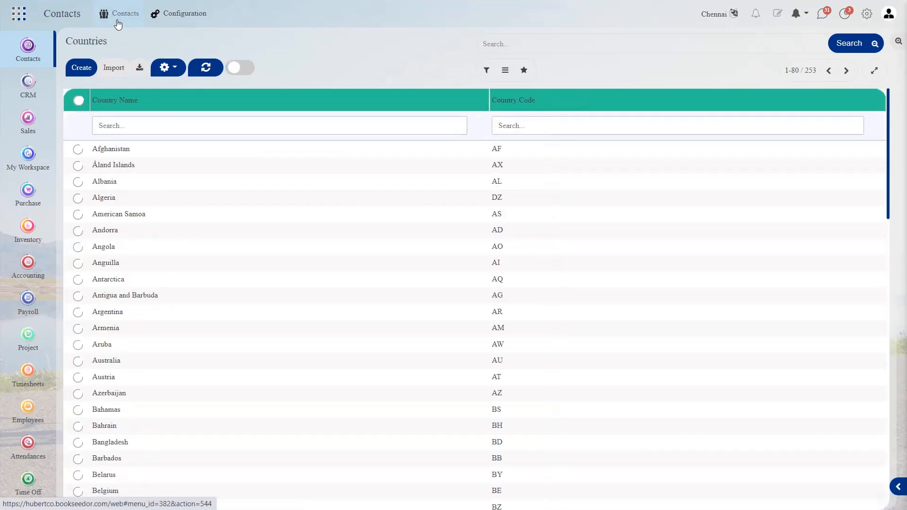
click(148, 18)
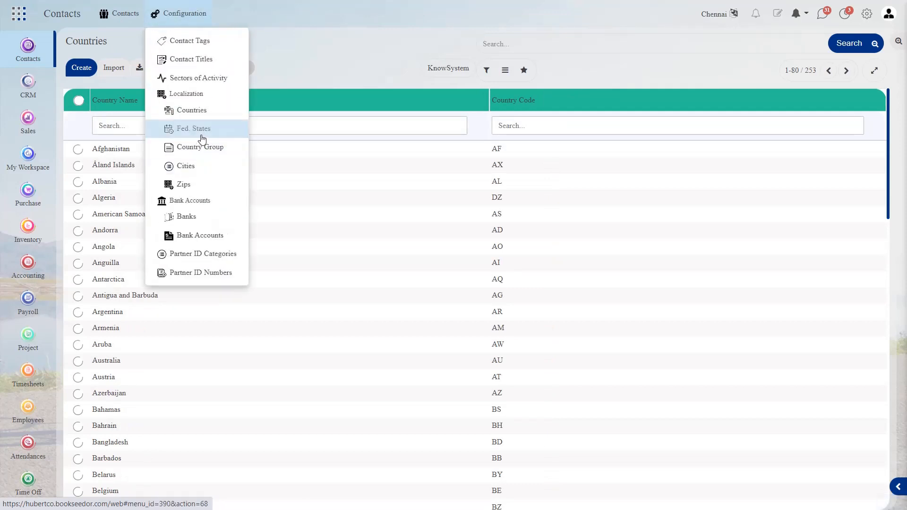
click(202, 138)
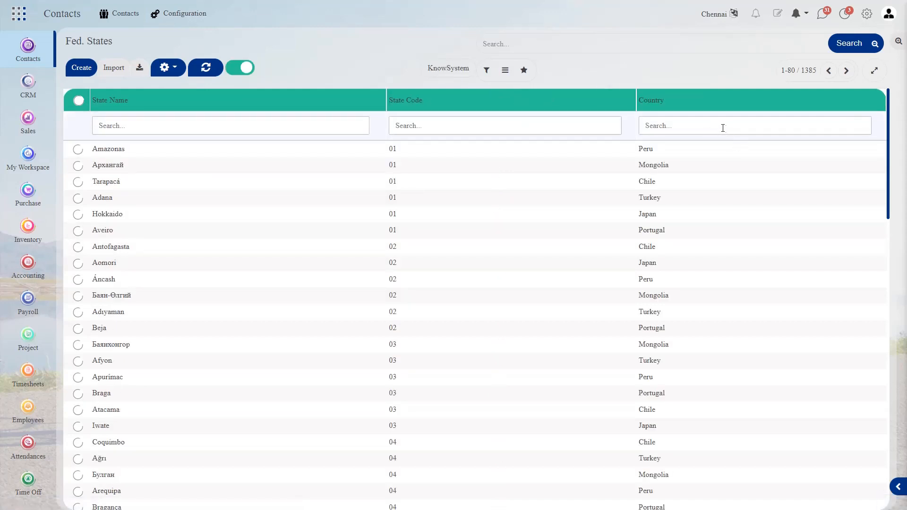
Filter Fed. States by country India and scroll through its 37 states.
click(722, 127)
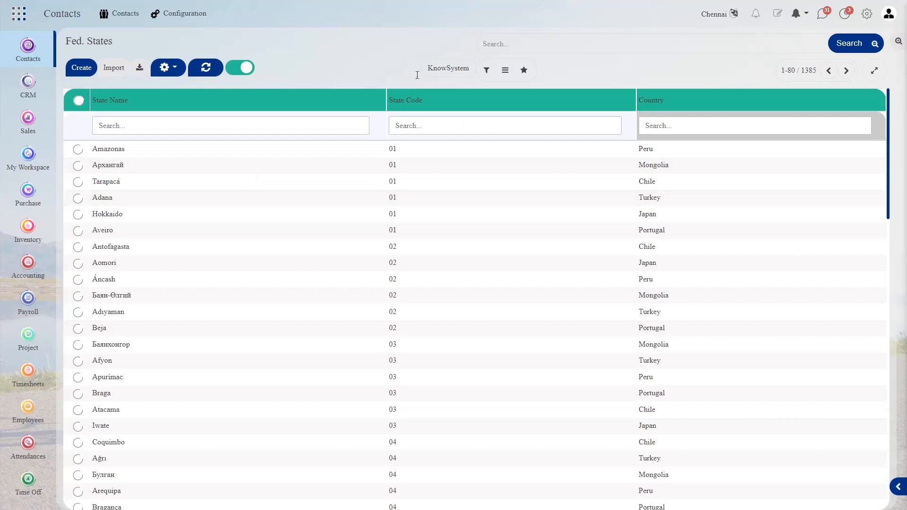
click(393, 39)
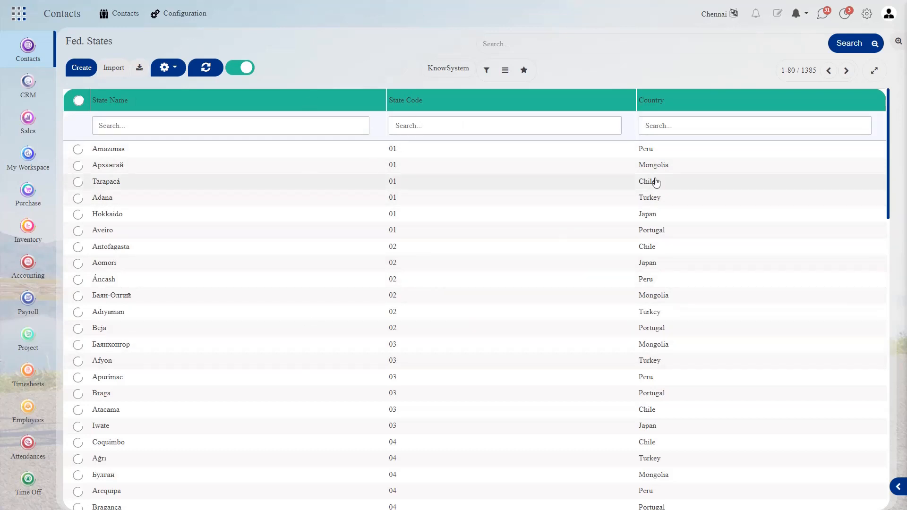
click(663, 129)
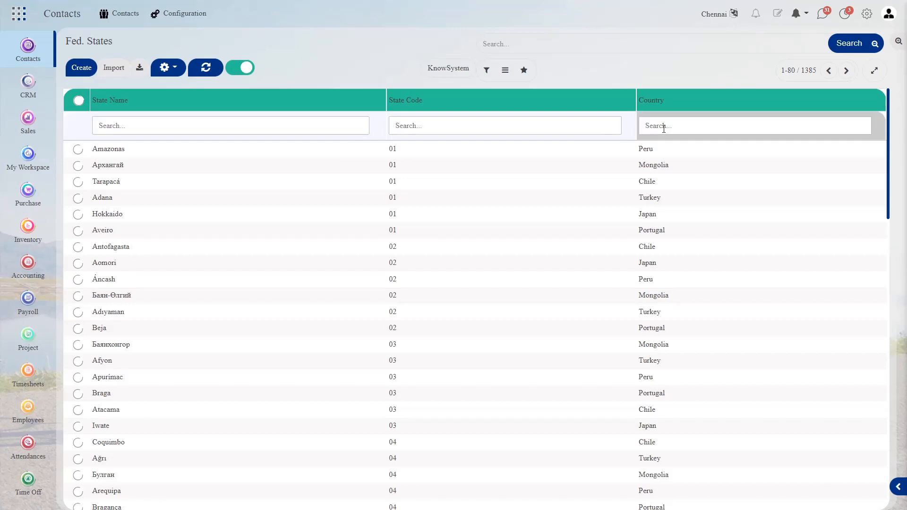
text(india)
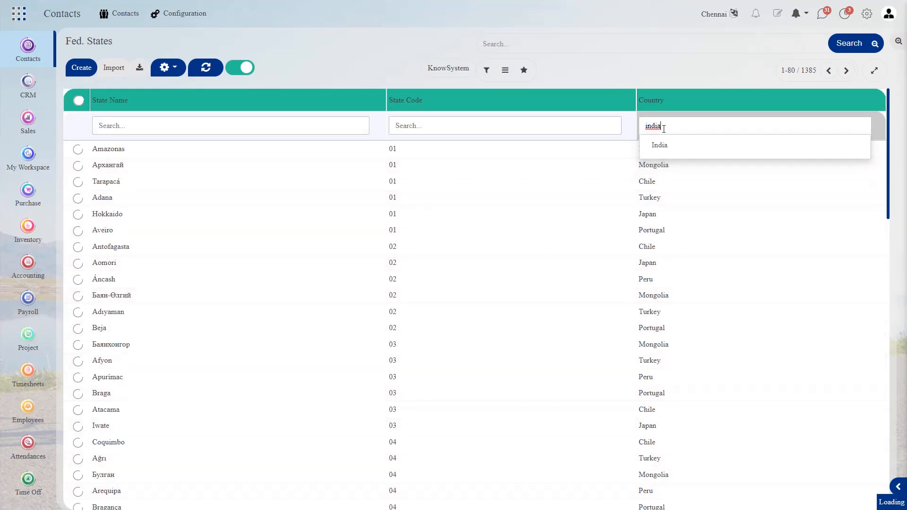
key(Return)
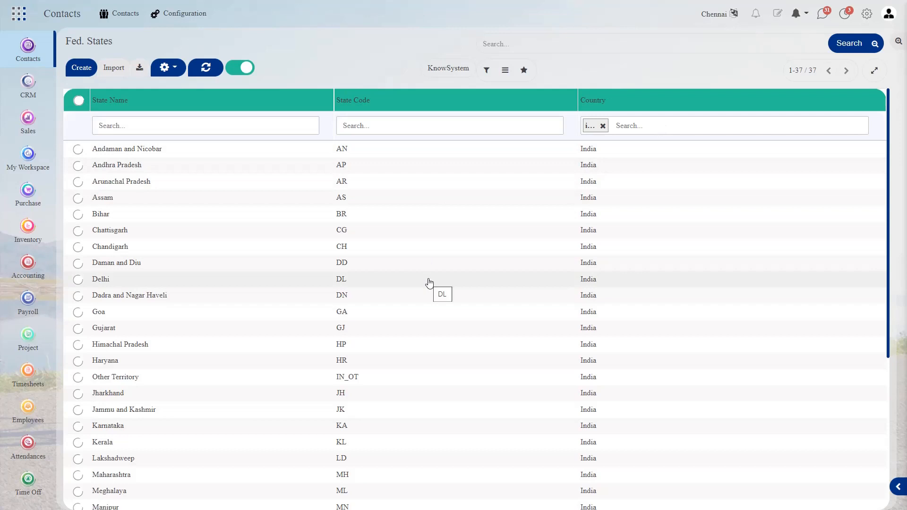
scroll(429, 283, down, 5)
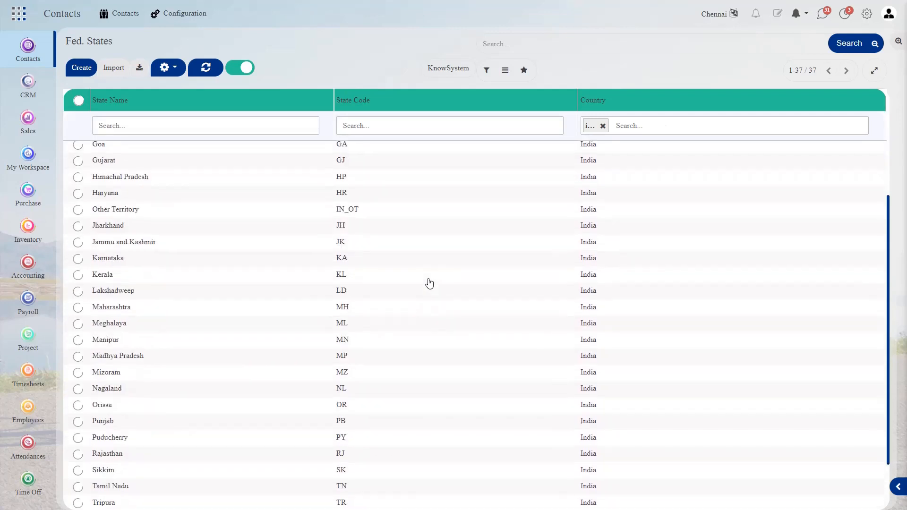
scroll(429, 282, up, 5)
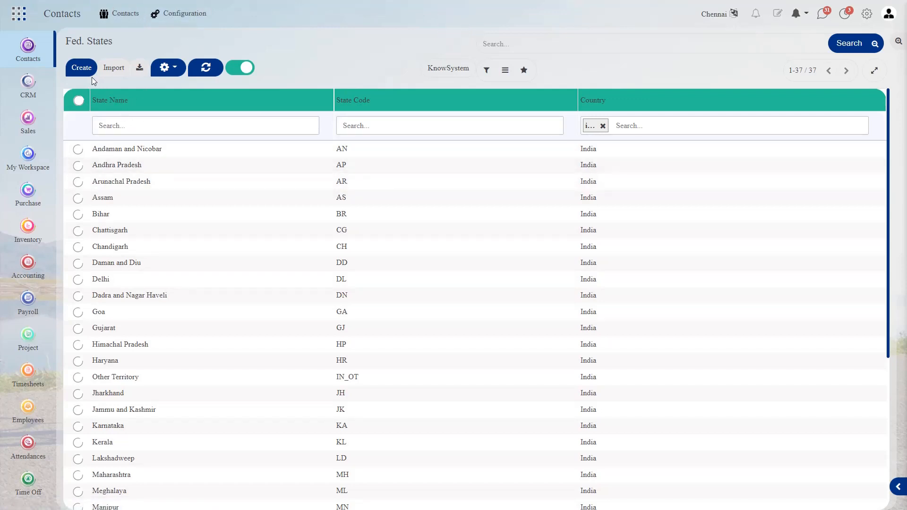
click(175, 12)
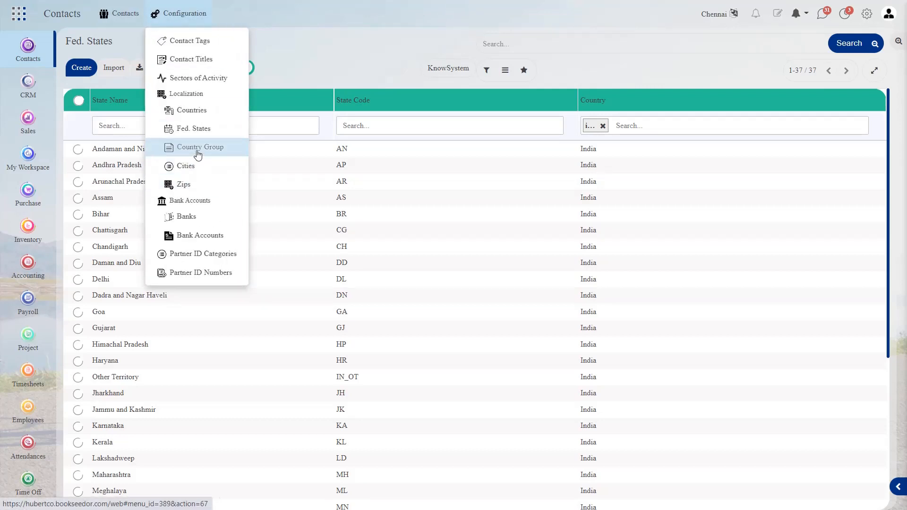
Open the Country Group list and inspect the Europe group's member countries.
click(198, 148)
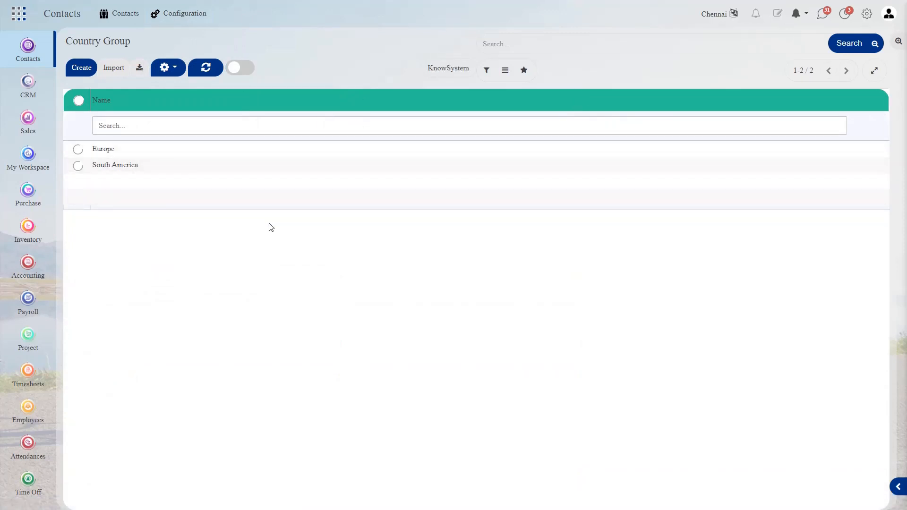
click(233, 152)
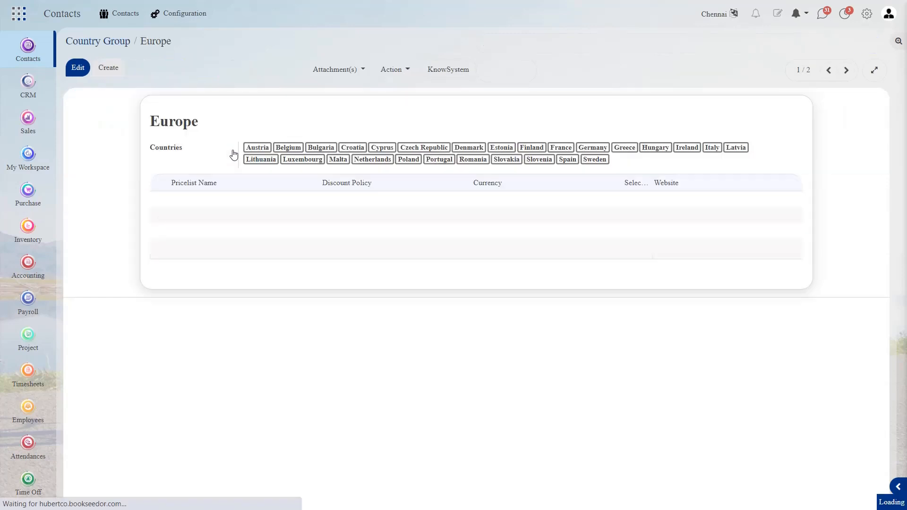
click(79, 72)
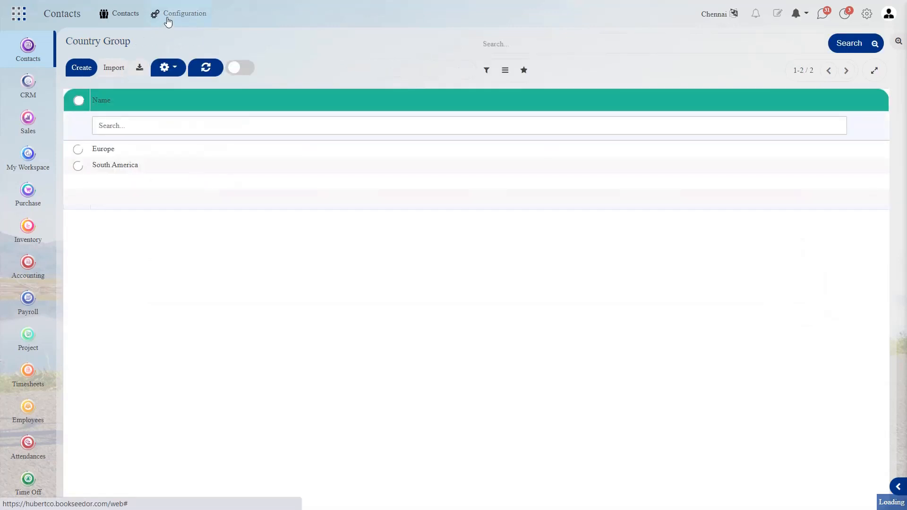
click(174, 14)
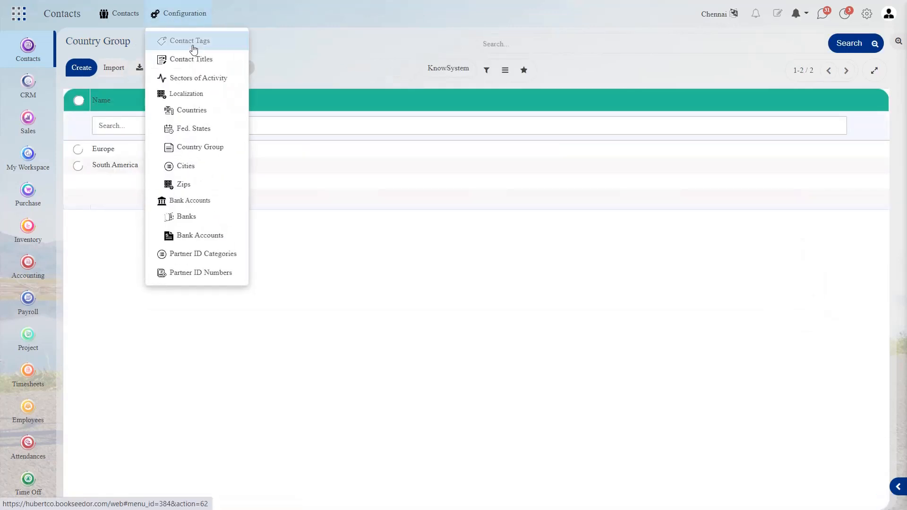
Check that Coimbatore is listed under India and Tamil Nadu, then view the ZIP list with 641001.
click(193, 171)
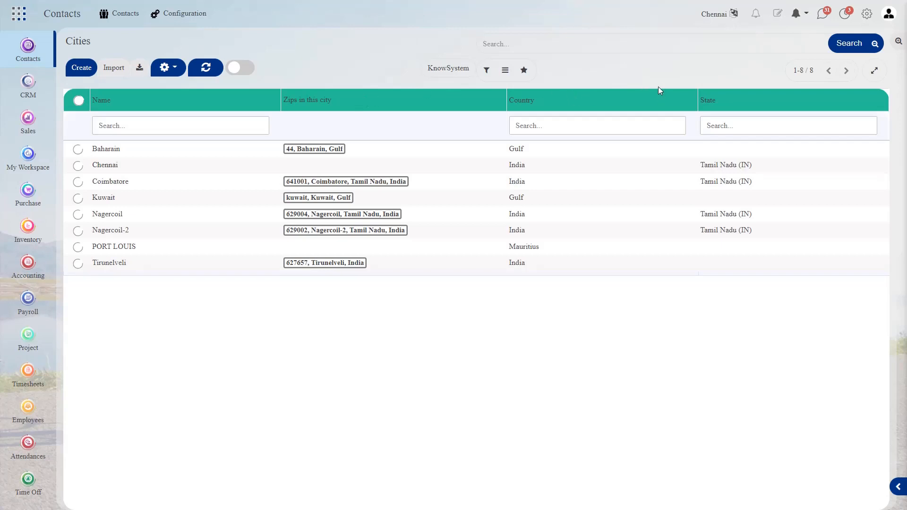
click(204, 13)
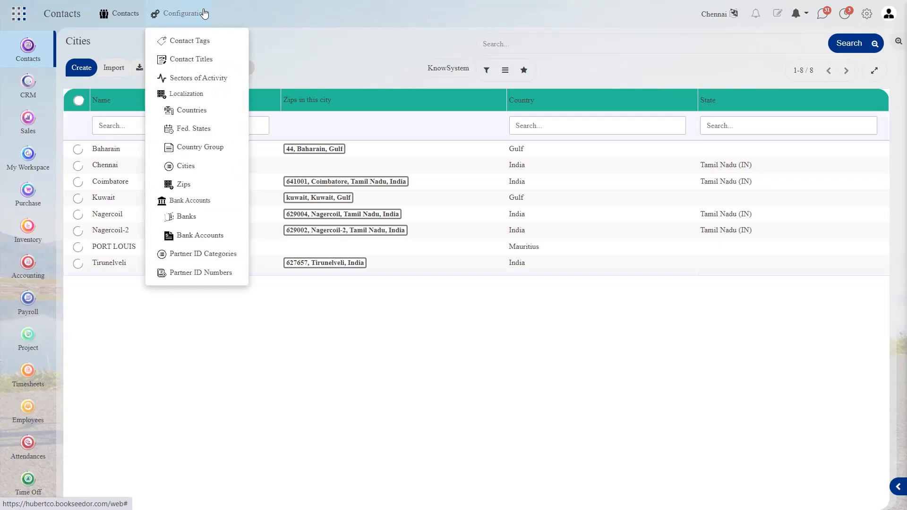
click(192, 189)
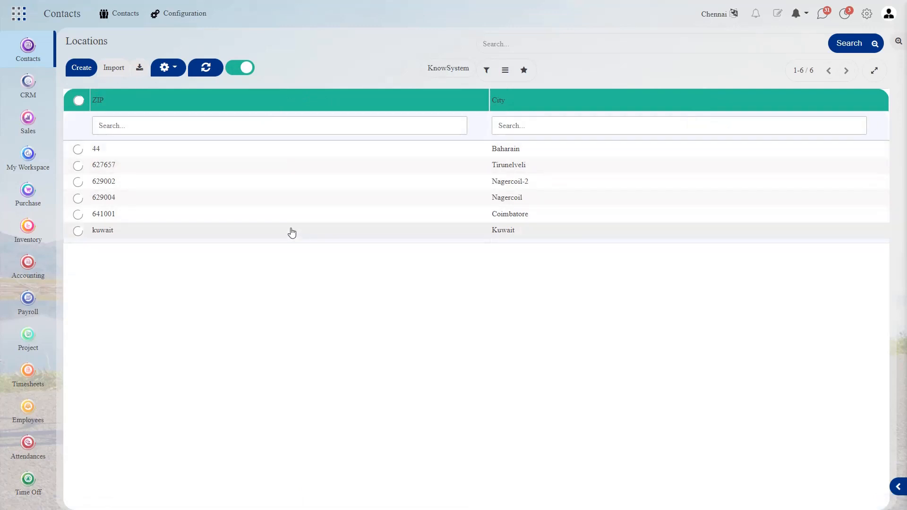
Open the contact with the Nagercoil-2, Tamil Nadu 629002 address, save it, and return to all 28 contacts.
click(142, 9)
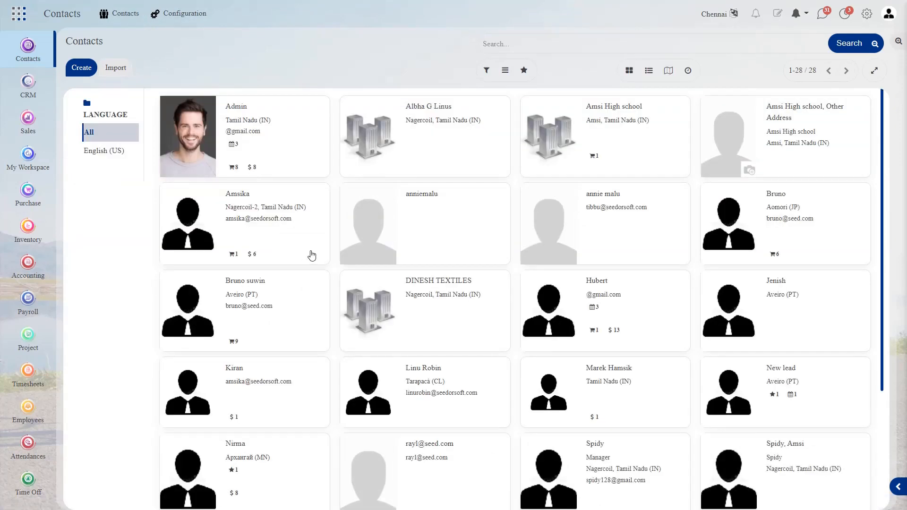
click(312, 255)
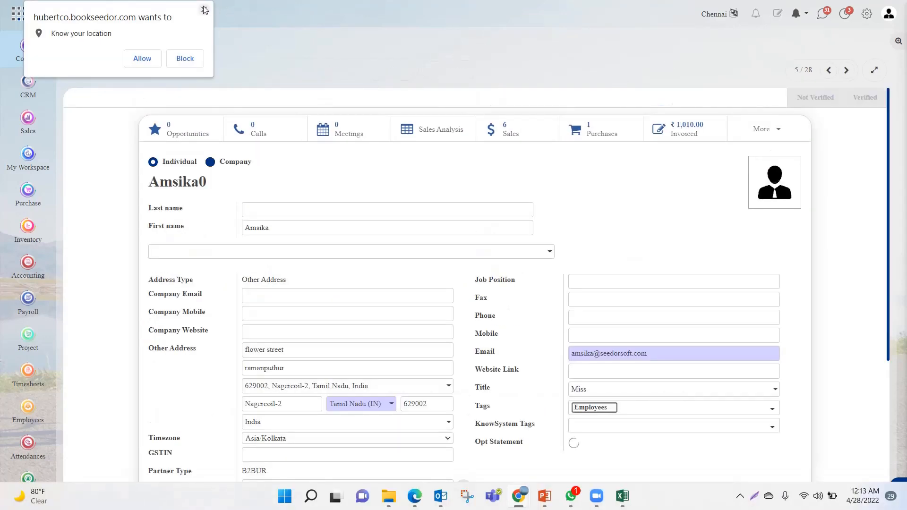
click(204, 9)
scroll(312, 227, down, 3)
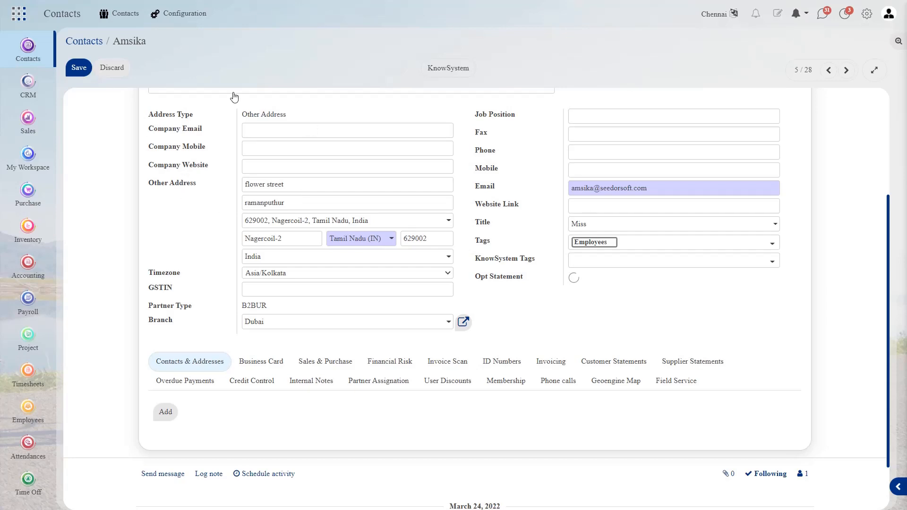
click(74, 67)
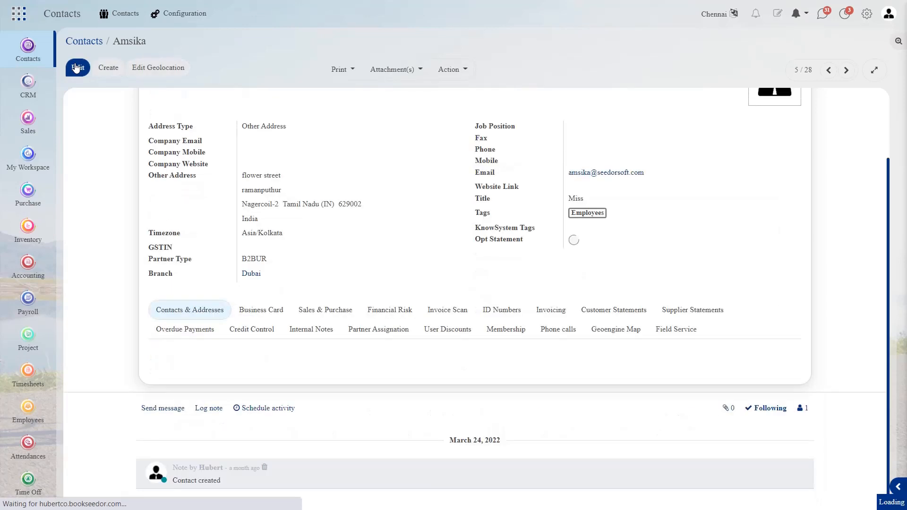
click(93, 46)
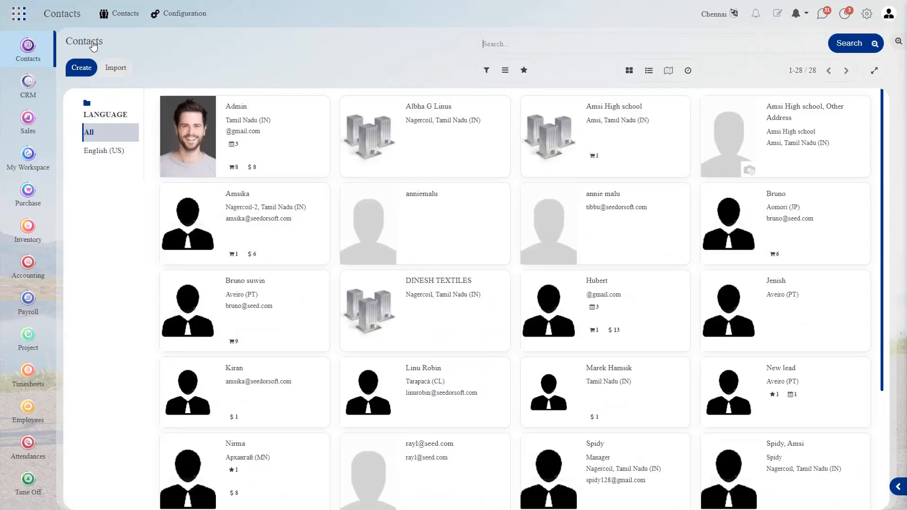